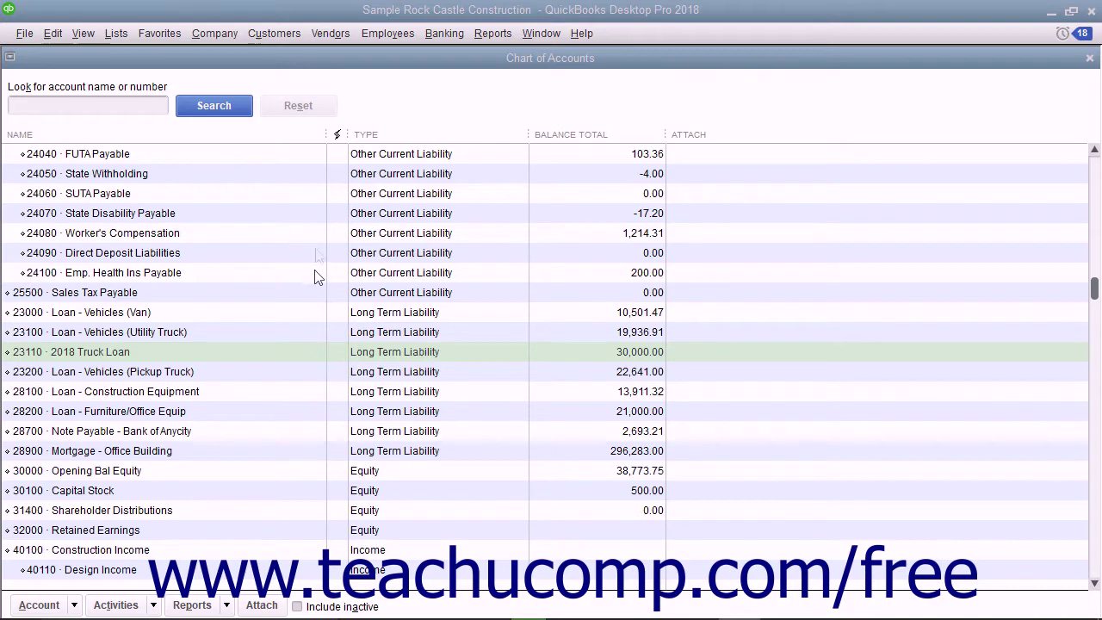
Start adding a loan in the Loan Manager for the 2018 Truck Loan account, with Great Statewide Bank as lender
left_click(438, 38)
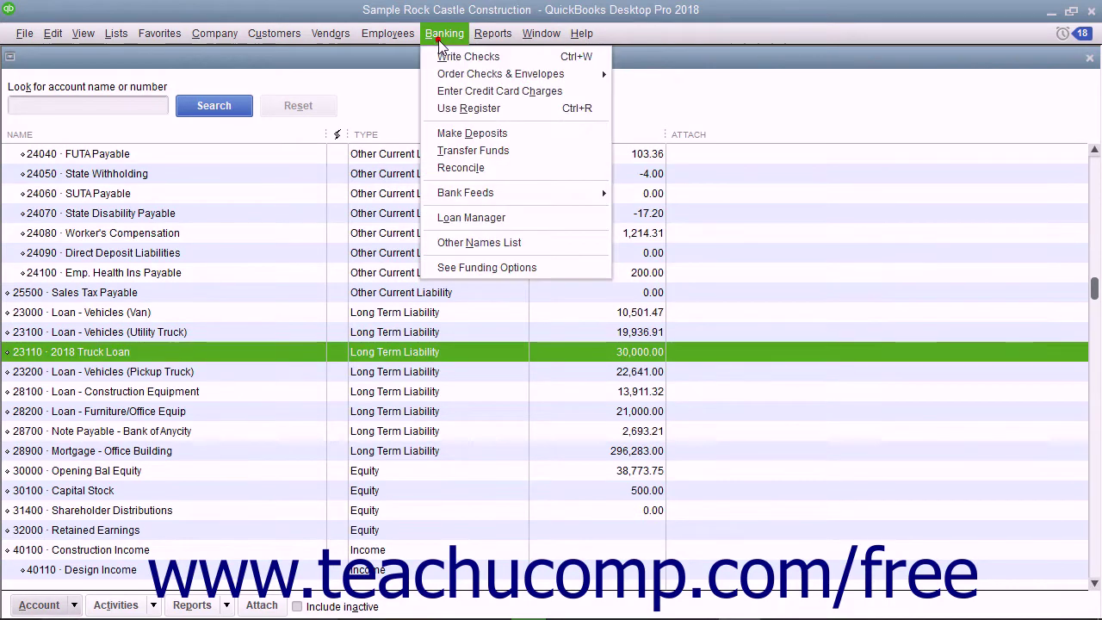
left_click(447, 226)
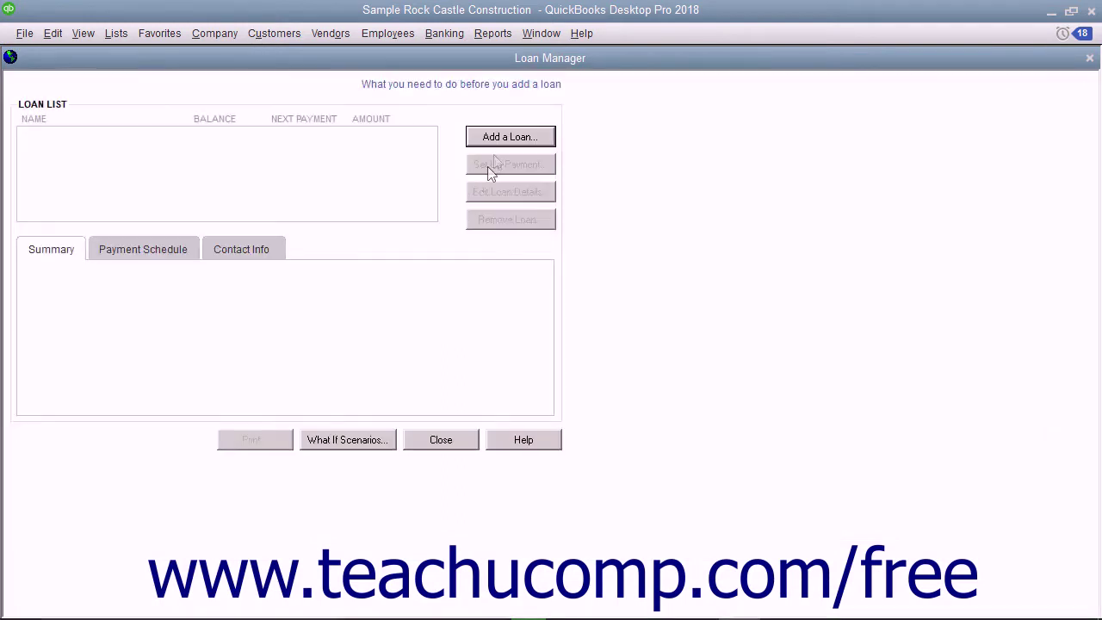
left_click(501, 142)
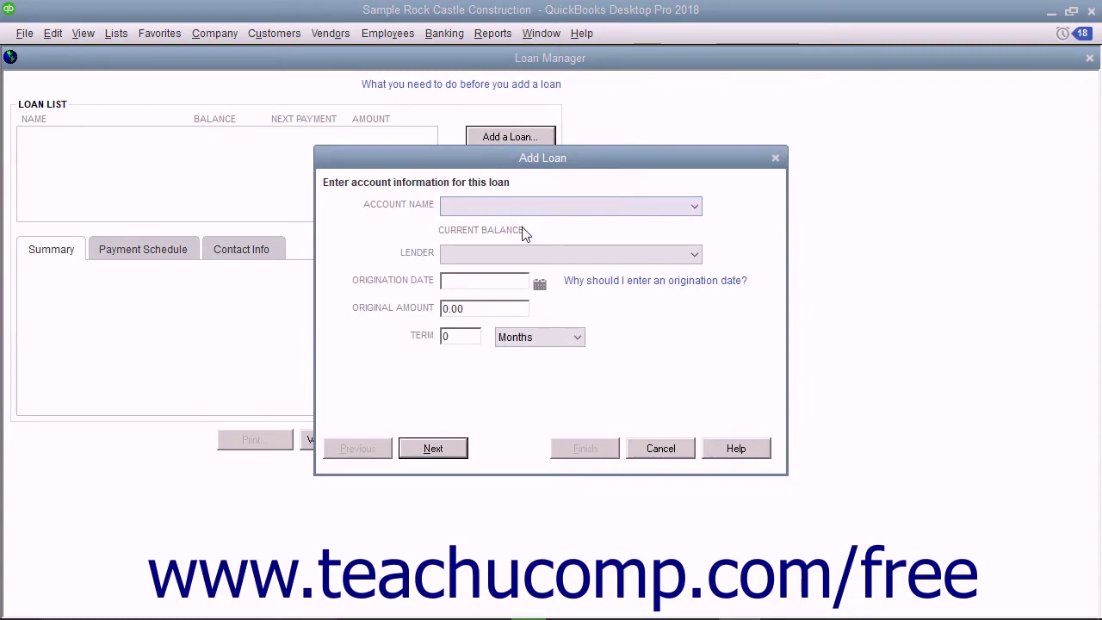
left_click(696, 210)
left_click(654, 226)
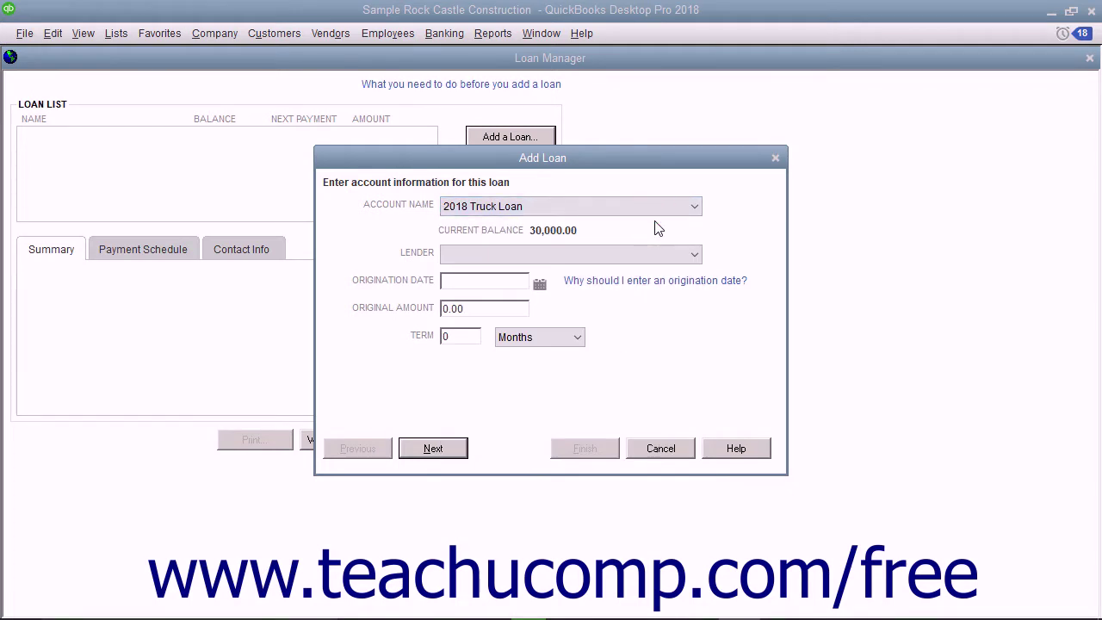
left_click(579, 267)
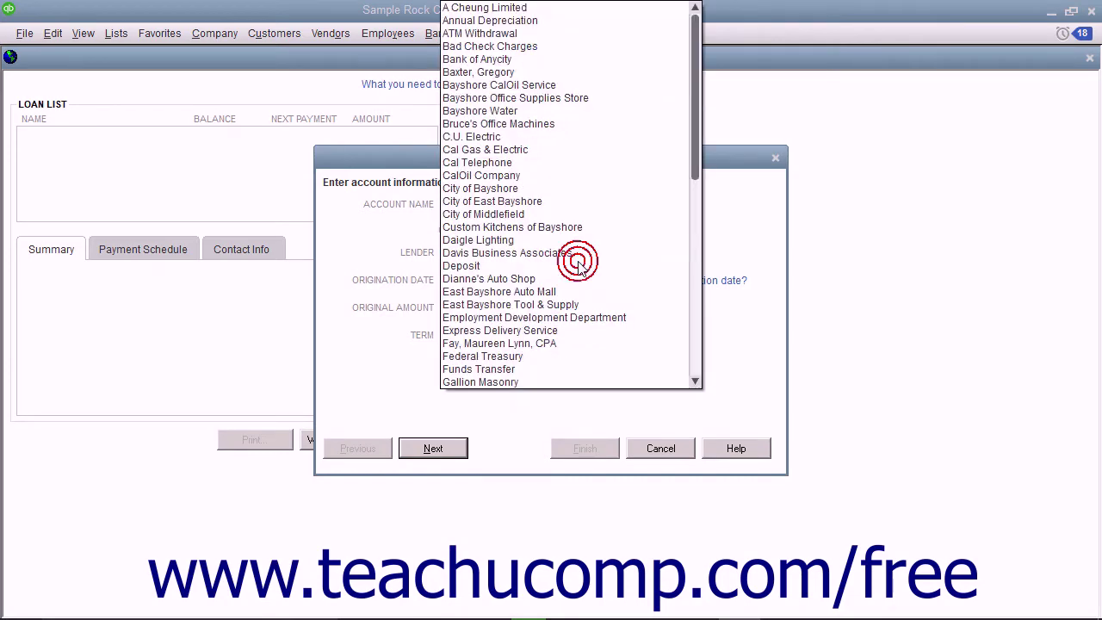
scroll(520, 360, "down", 1)
left_click(519, 360)
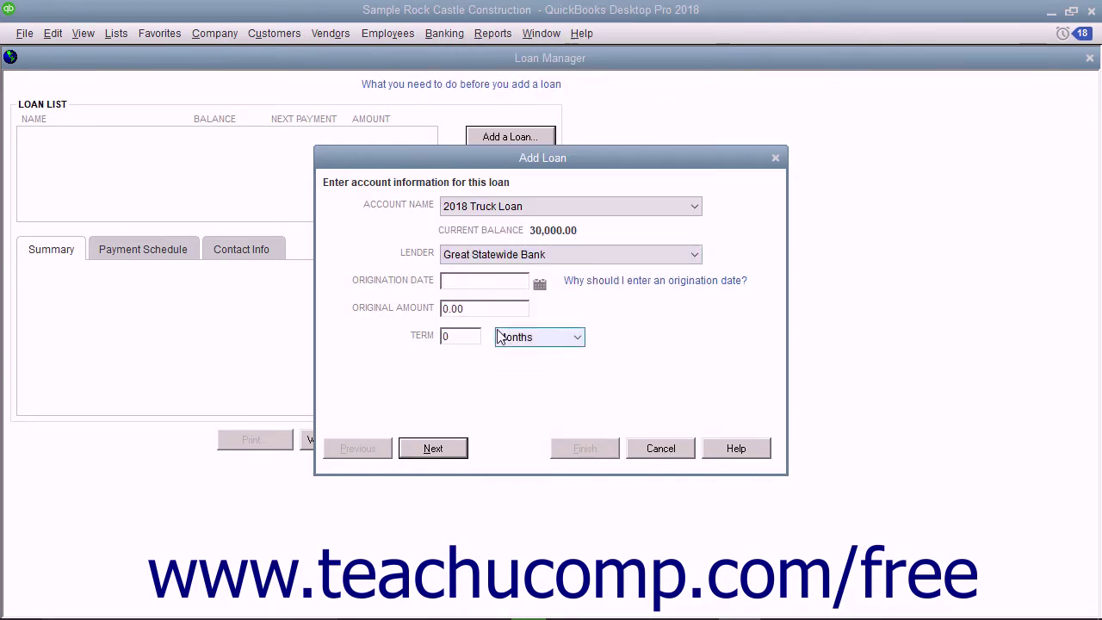
Set the loan's origination date to 12/15/2022, original amount to 30,000.00 and term to 5 years, and continue to the payment information
left_click(508, 280)
type("12/")
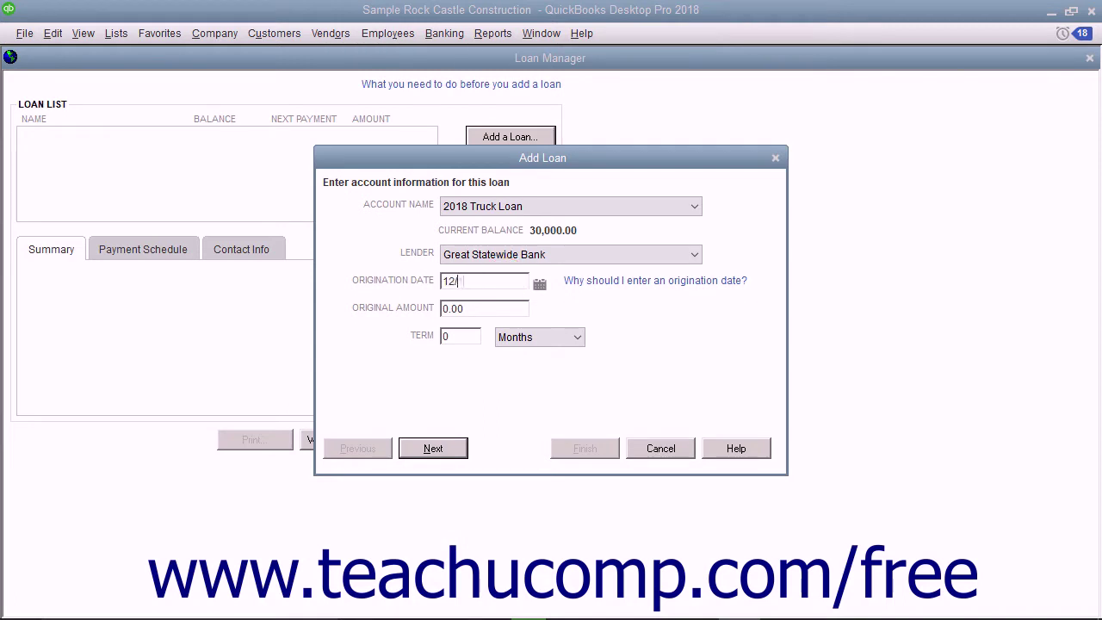
type("15/22")
left_click(520, 310)
type("30000")
key("Tab")
type("5")
left_click(560, 337)
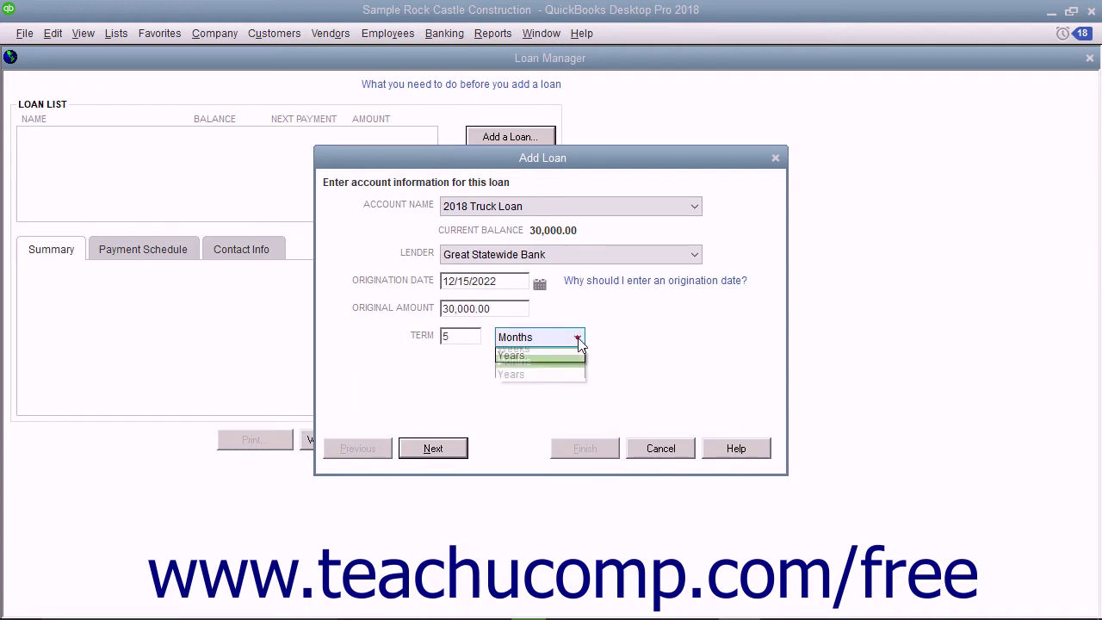
left_click(554, 380)
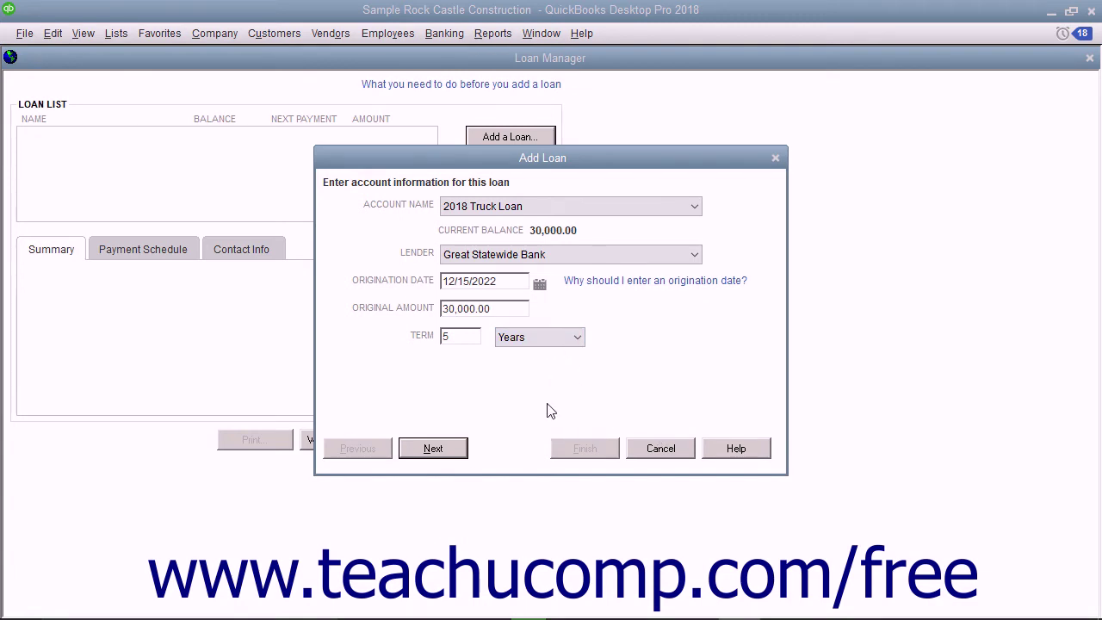
left_click(454, 450)
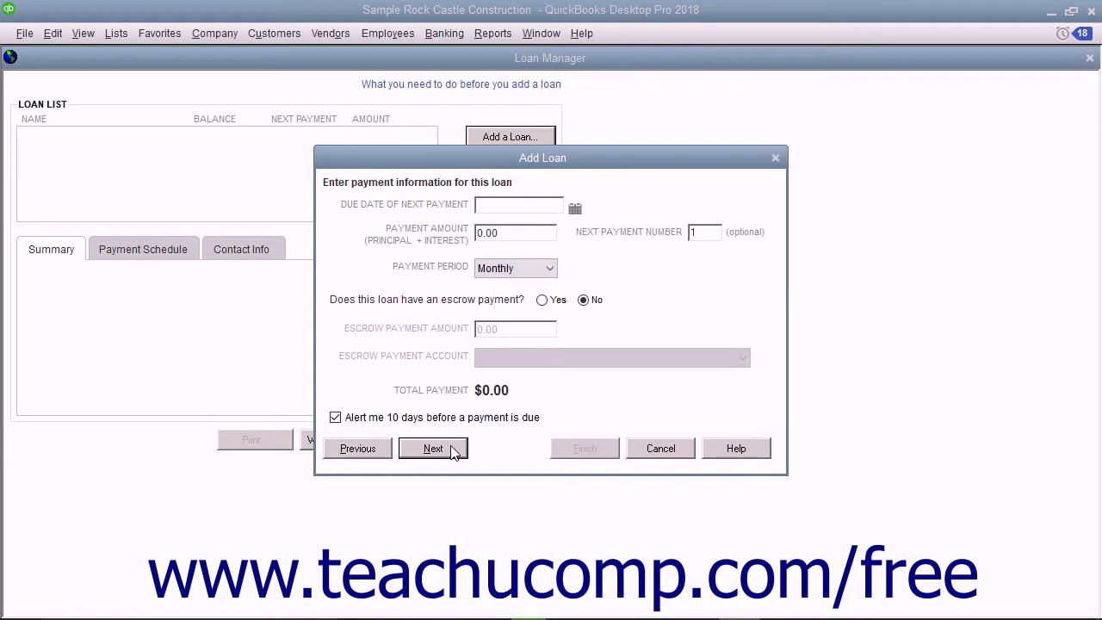
Set the next payment due date to 01/15/2023, the payment amount to 566.14 and the period to Monthly, and continue to the interest information
left_click(575, 208)
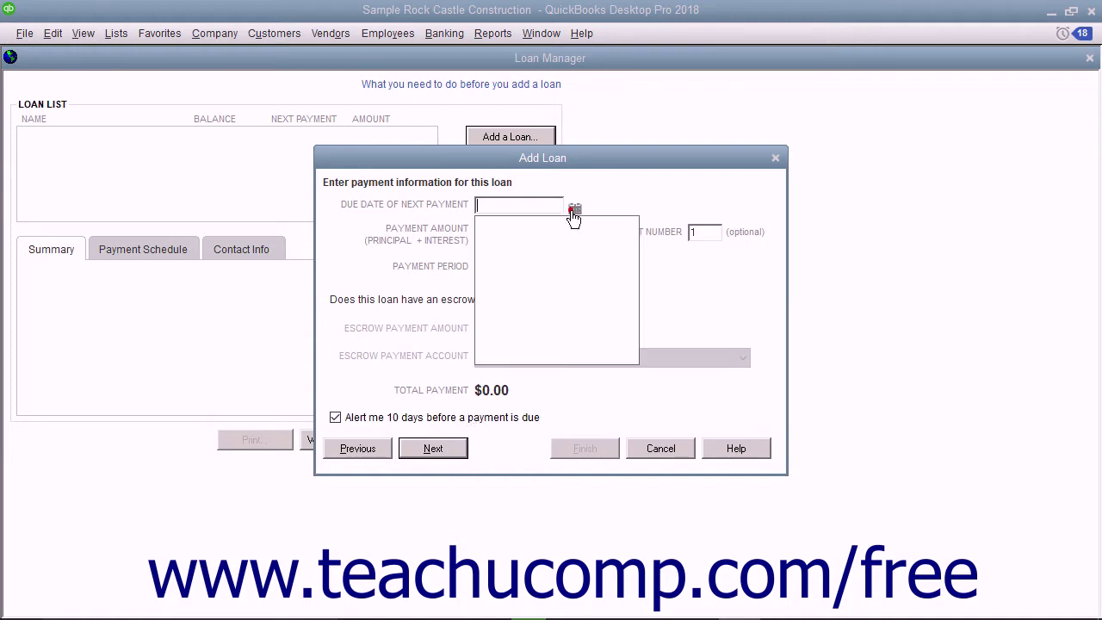
left_click(626, 229)
left_click(488, 313)
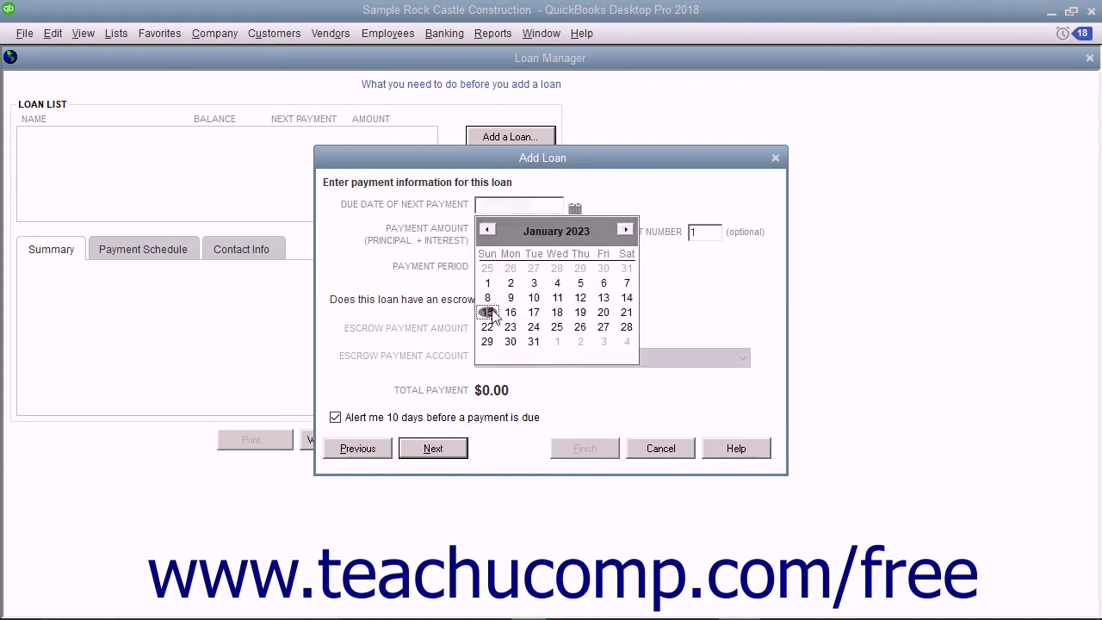
key("Tab")
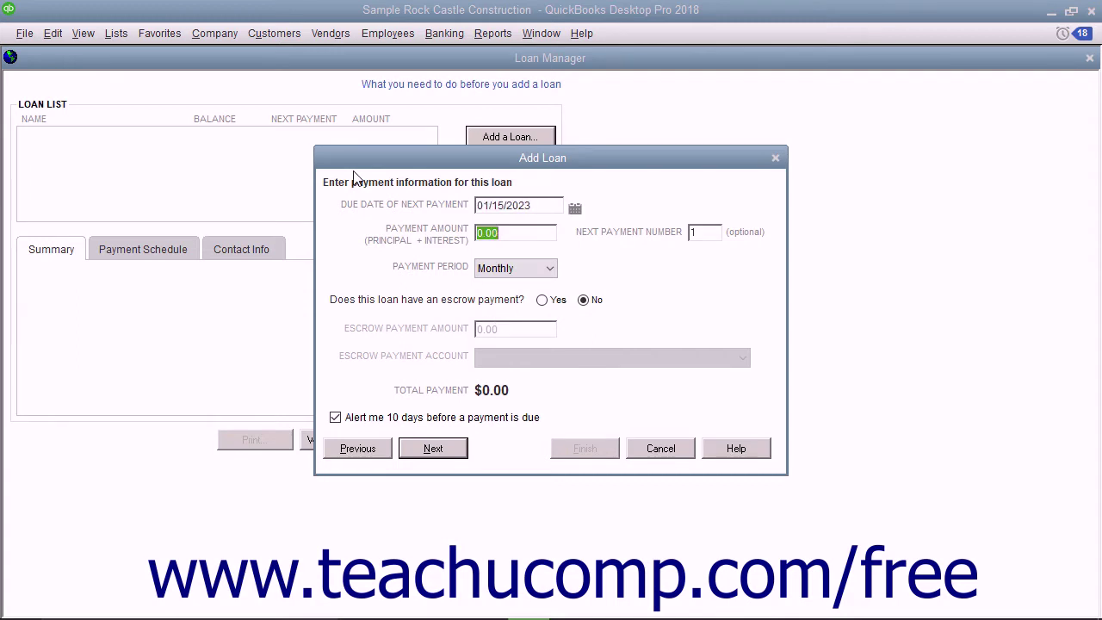
type("566.14")
key("Tab")
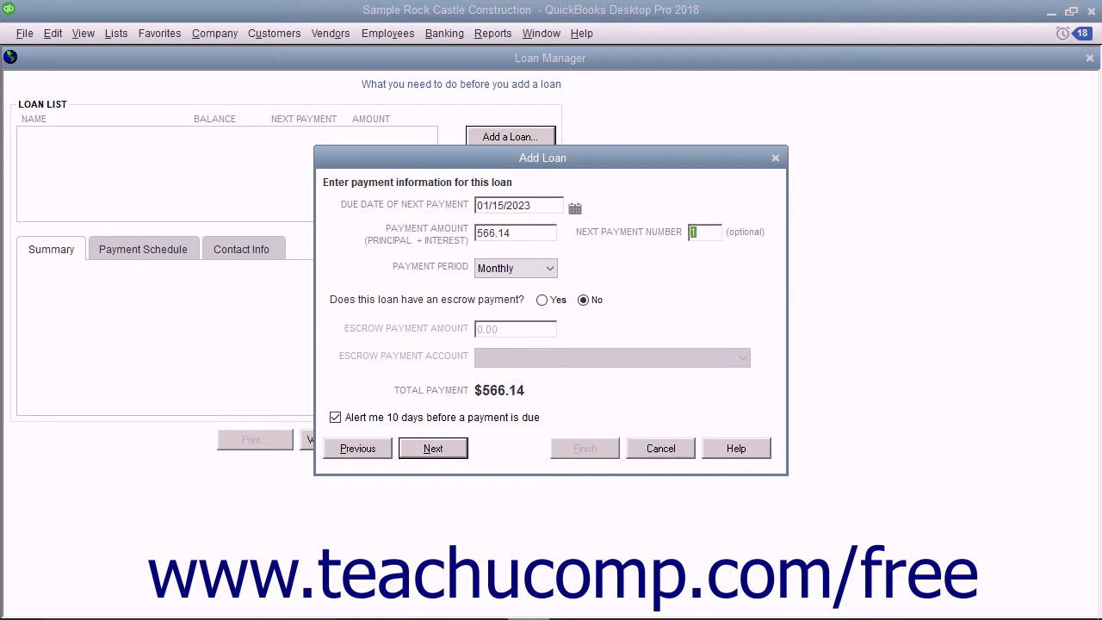
left_click(549, 273)
left_click(521, 326)
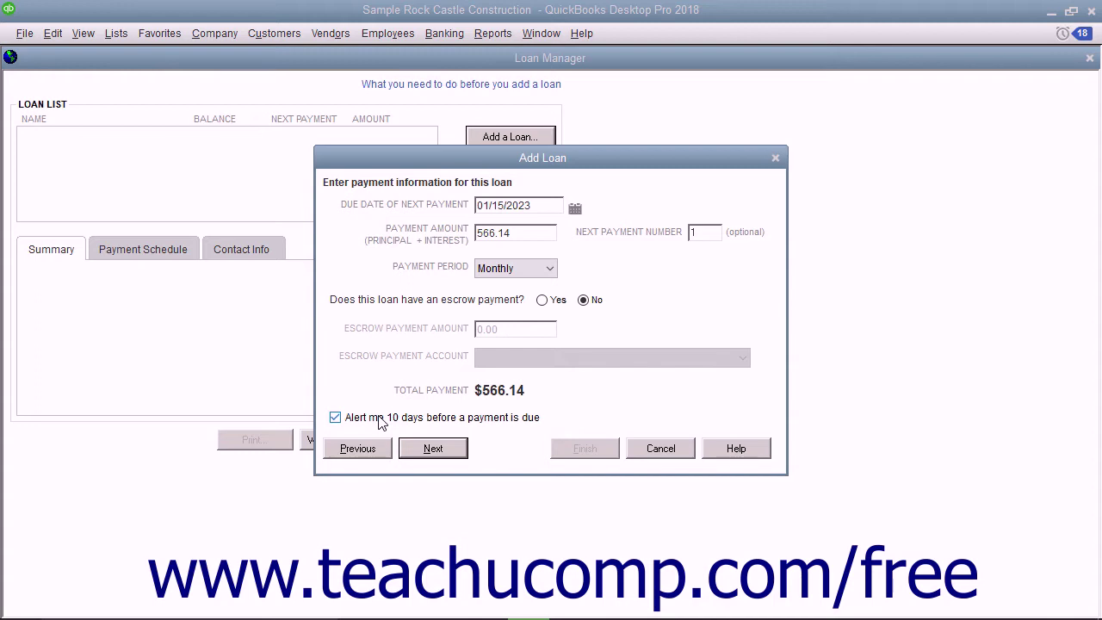
left_click(434, 448)
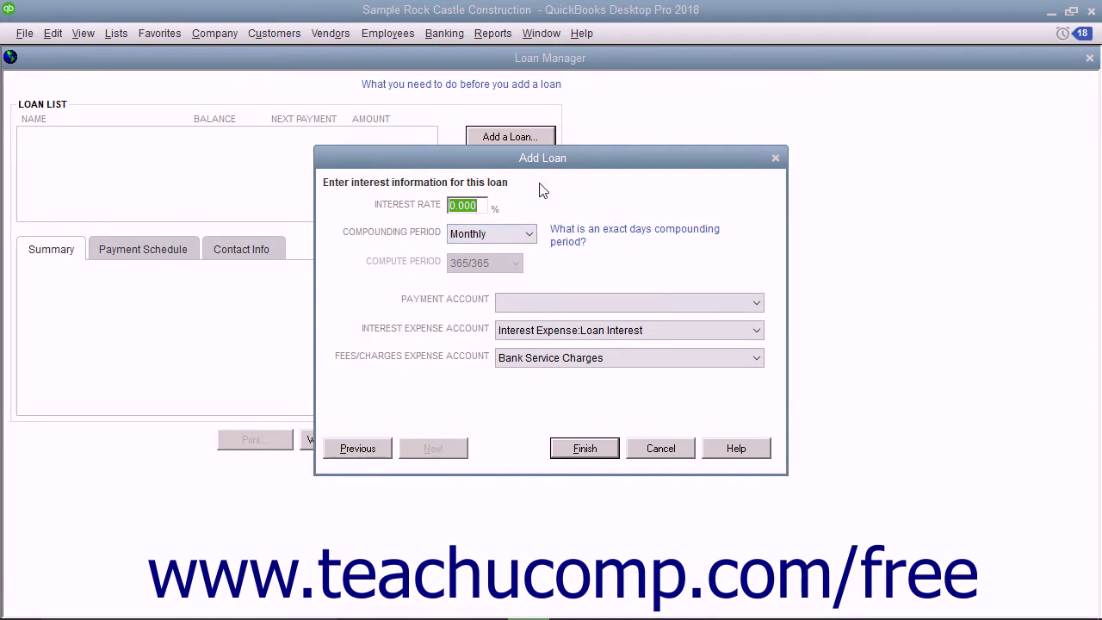
Set the loan's interest rate to 5.000% and keep the compounding period at Monthly
type("5.000")
left_click(530, 234)
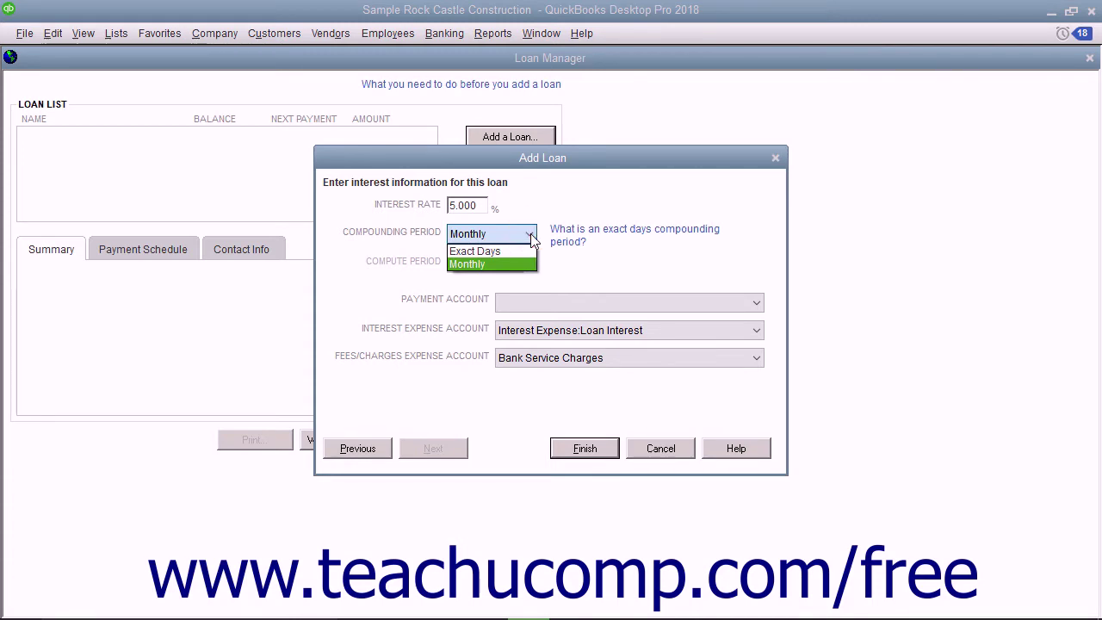
left_click(530, 233)
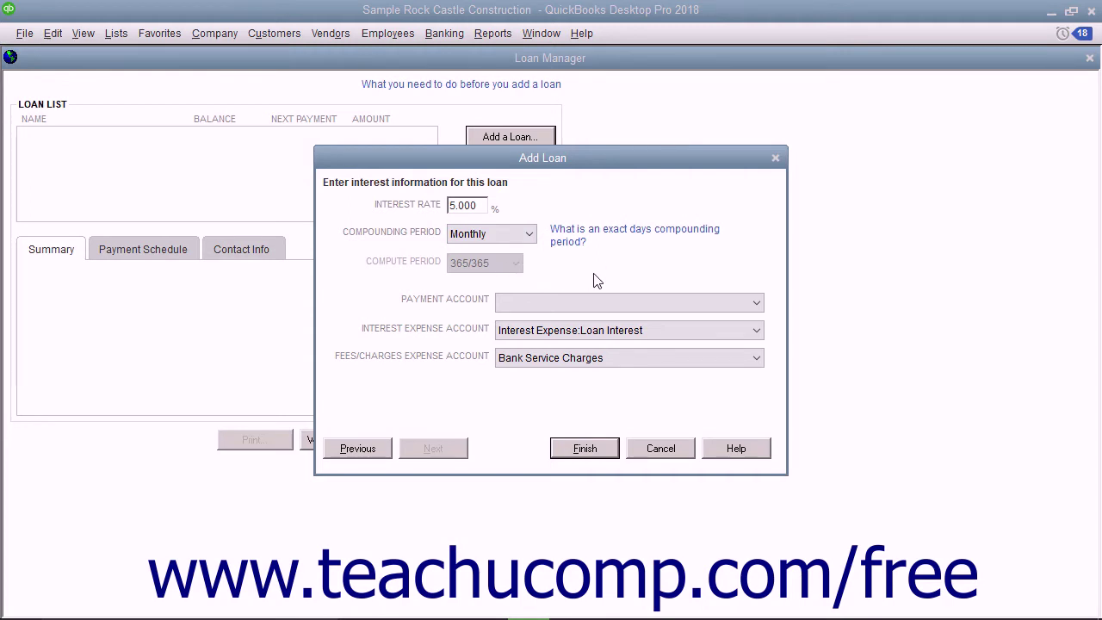
Assign Checking for payments, Interest Expense:Loan Interest for interest and Bank Service Charges for fees, and finish adding the loan
left_click(650, 309)
left_click(634, 319)
left_click(658, 330)
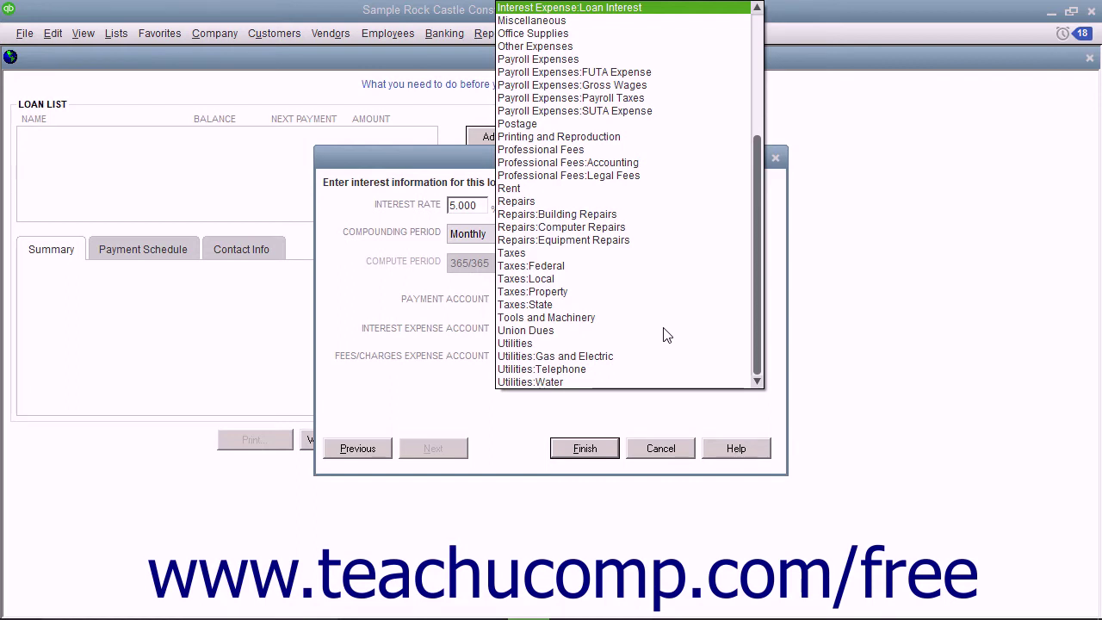
left_click(628, 17)
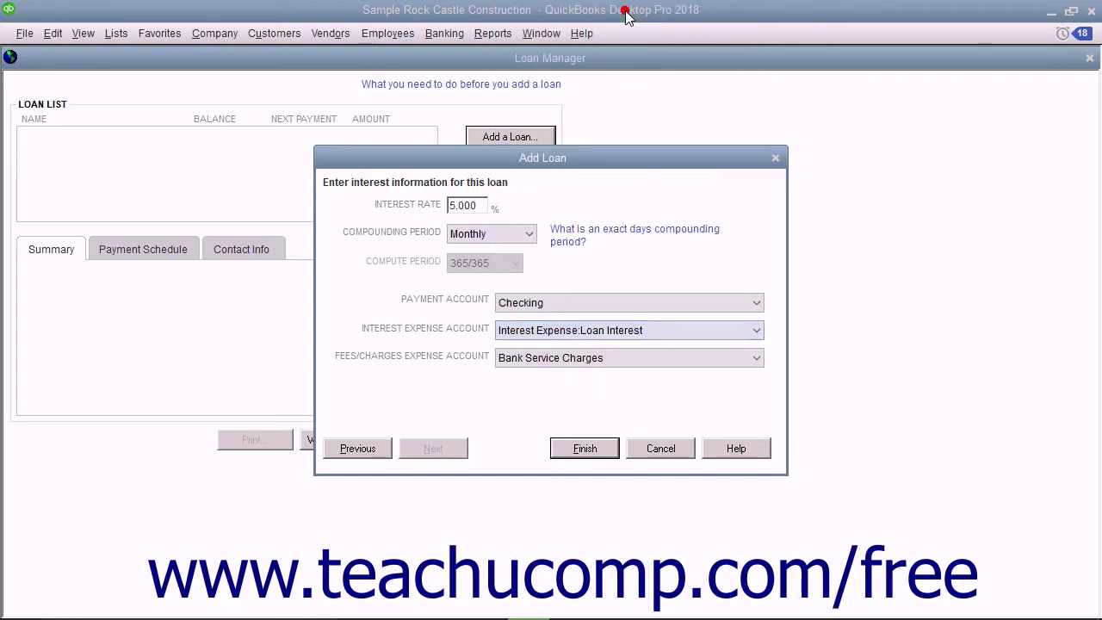
left_click(590, 360)
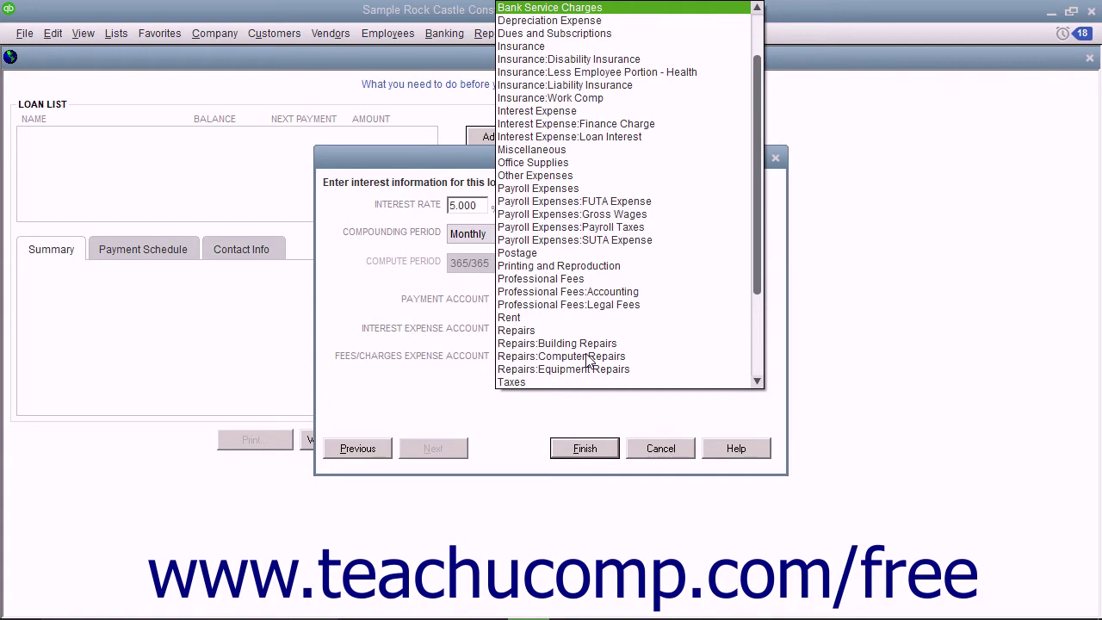
left_click(551, 8)
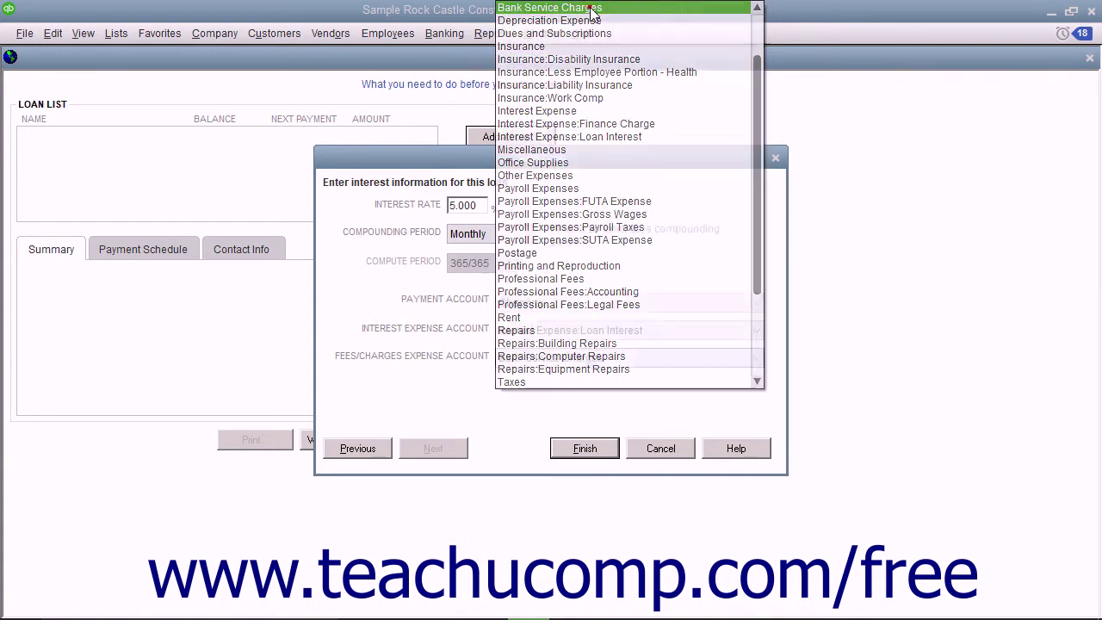
left_click(573, 451)
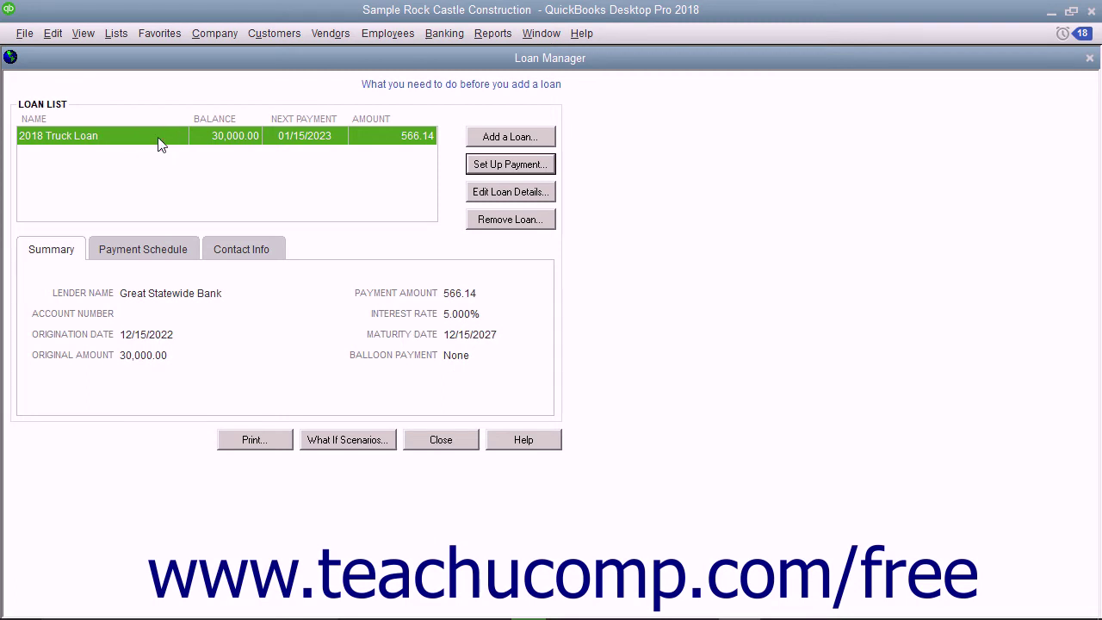
Review the new truck loan's summary, payment schedule and lender contact information
left_click(76, 252)
left_click(150, 249)
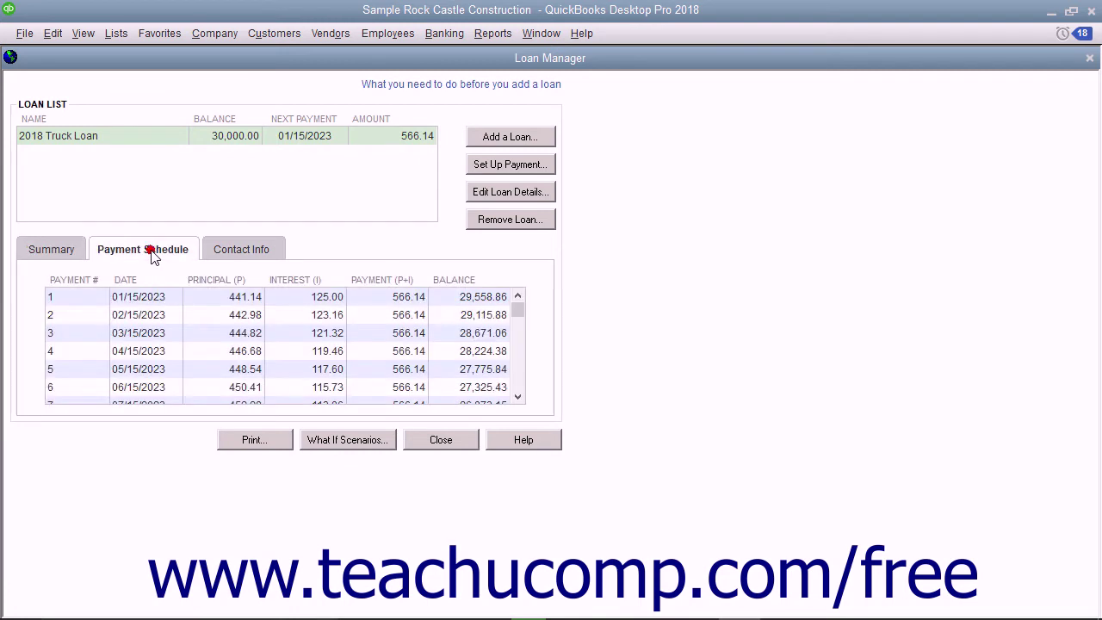
left_click(254, 260)
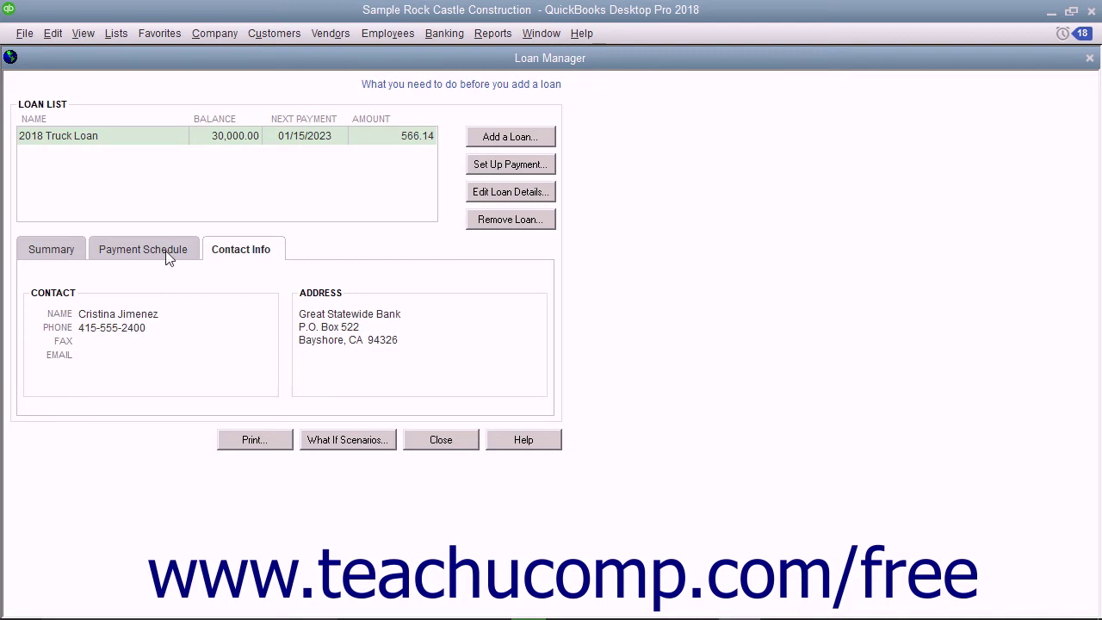
Set up a regular payment on the 2018 Truck Loan using the Write a check method, and save the check
left_click(104, 135)
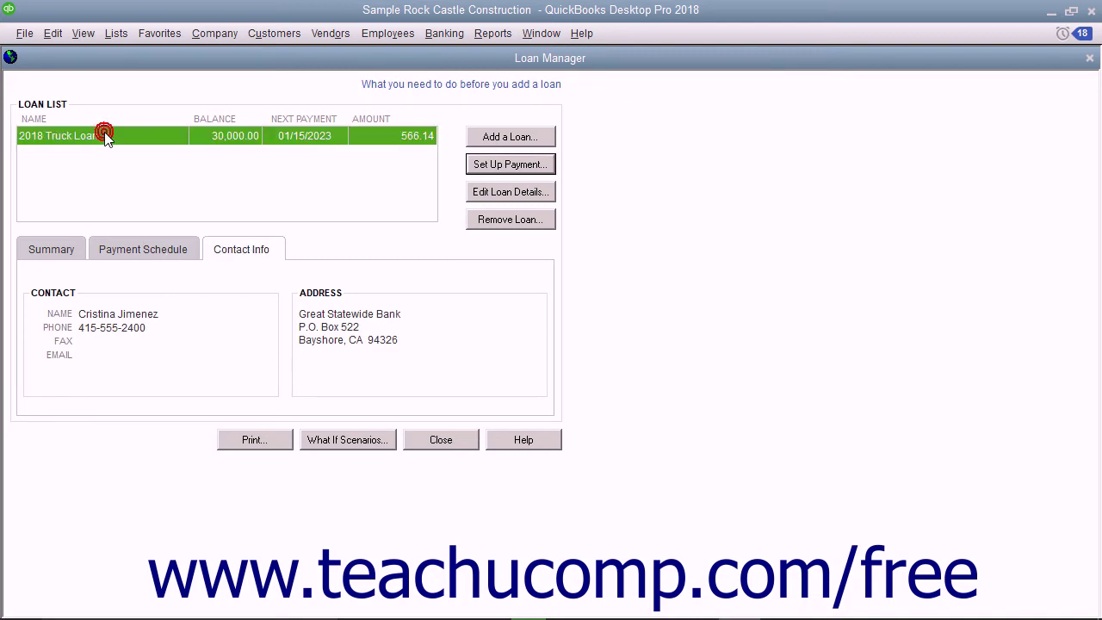
left_click(498, 169)
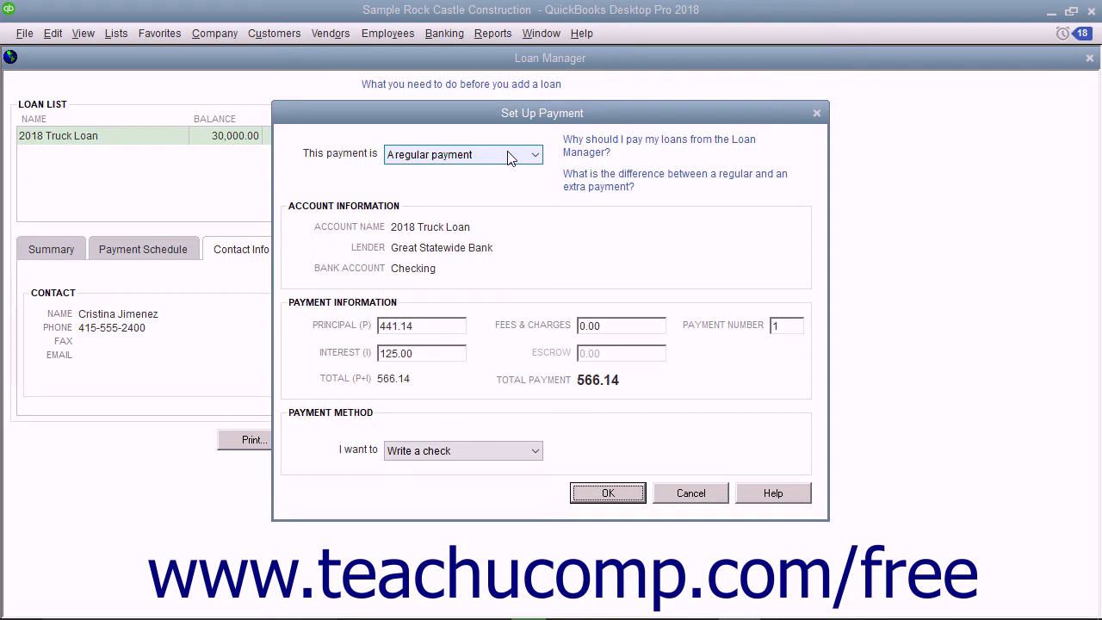
left_click(508, 155)
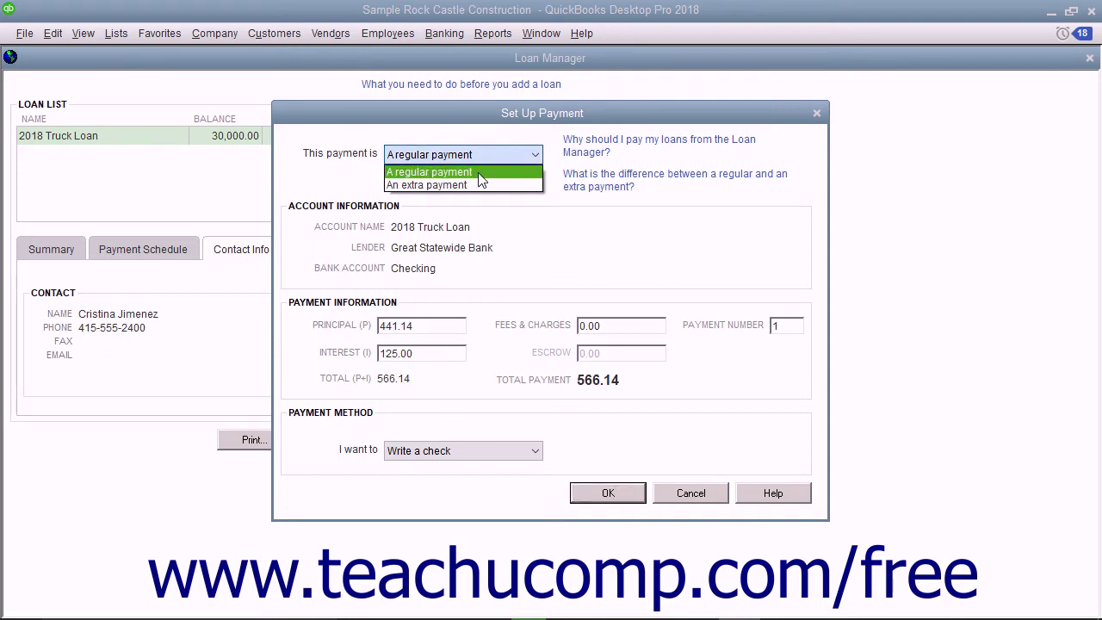
left_click(481, 175)
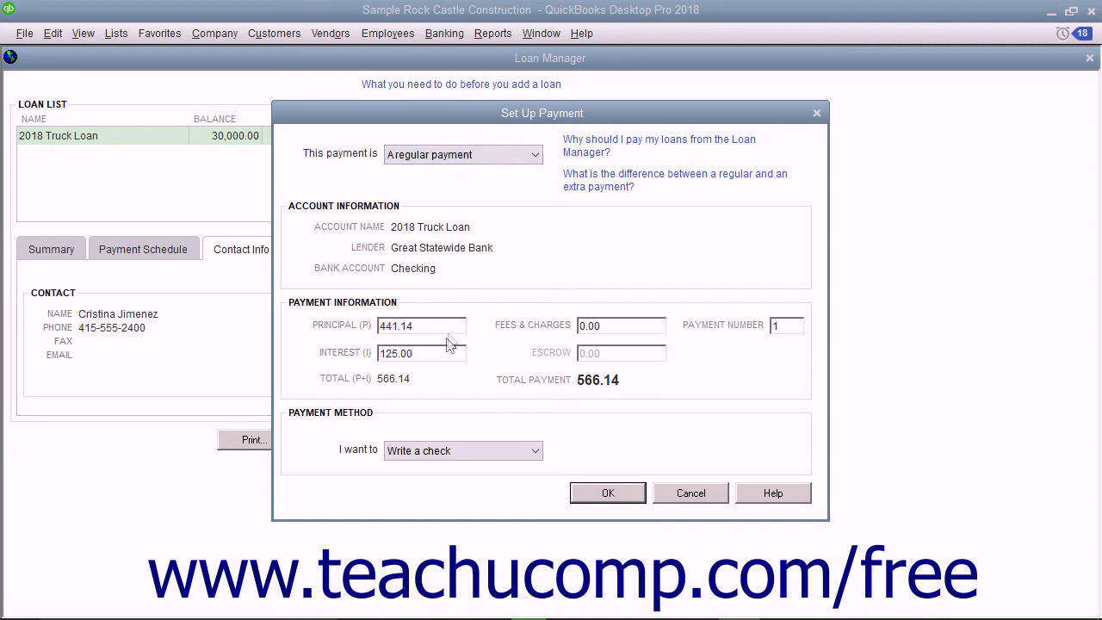
left_click(468, 453)
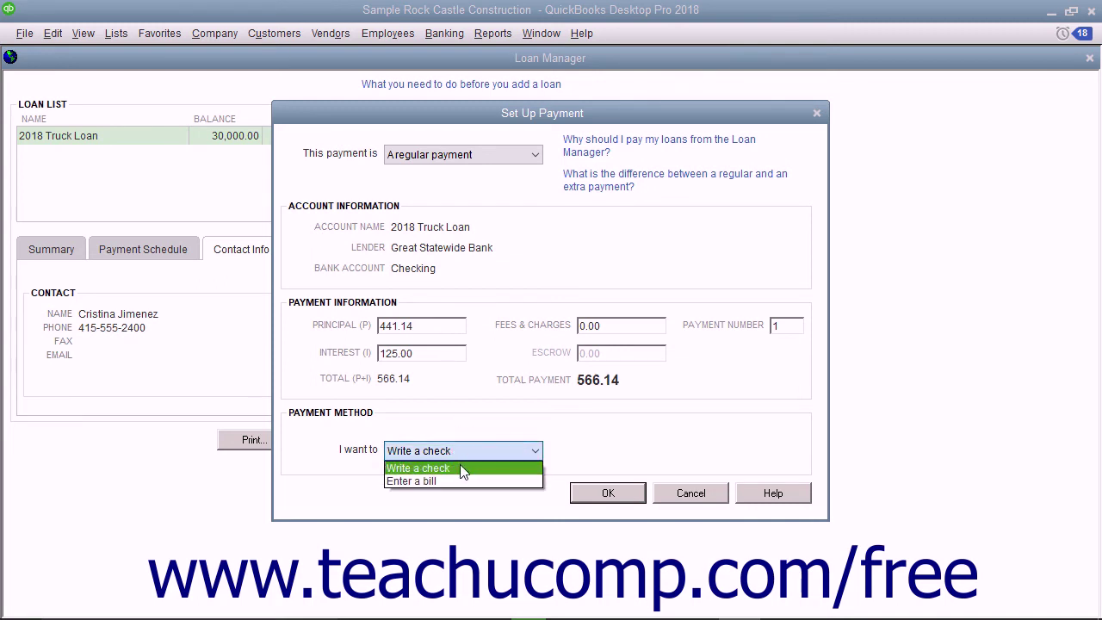
left_click(461, 468)
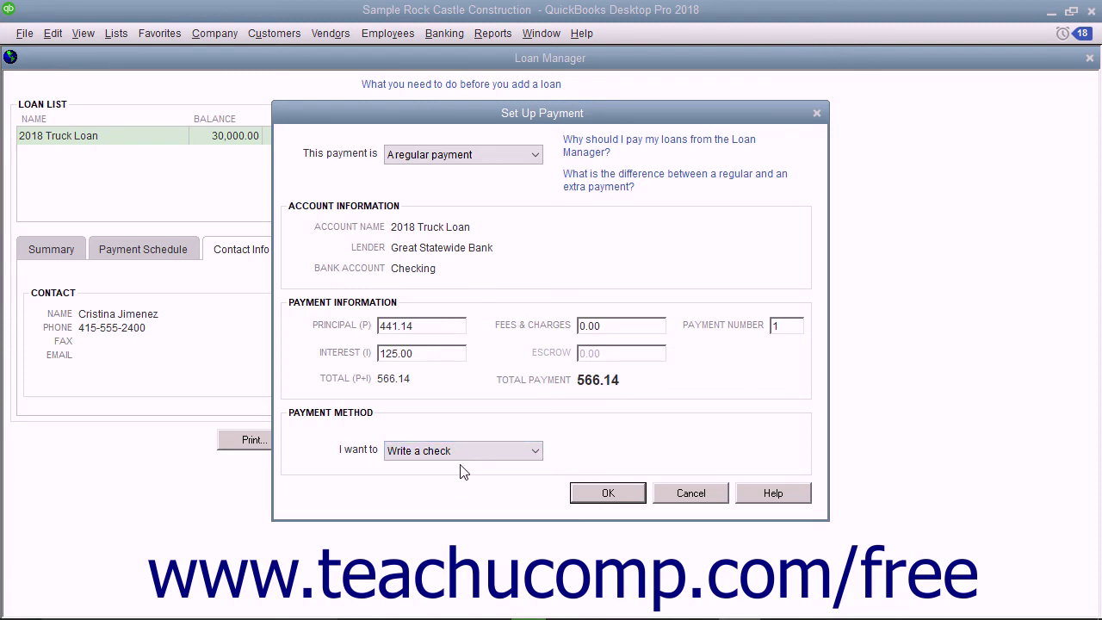
left_click(600, 494)
left_click(898, 585)
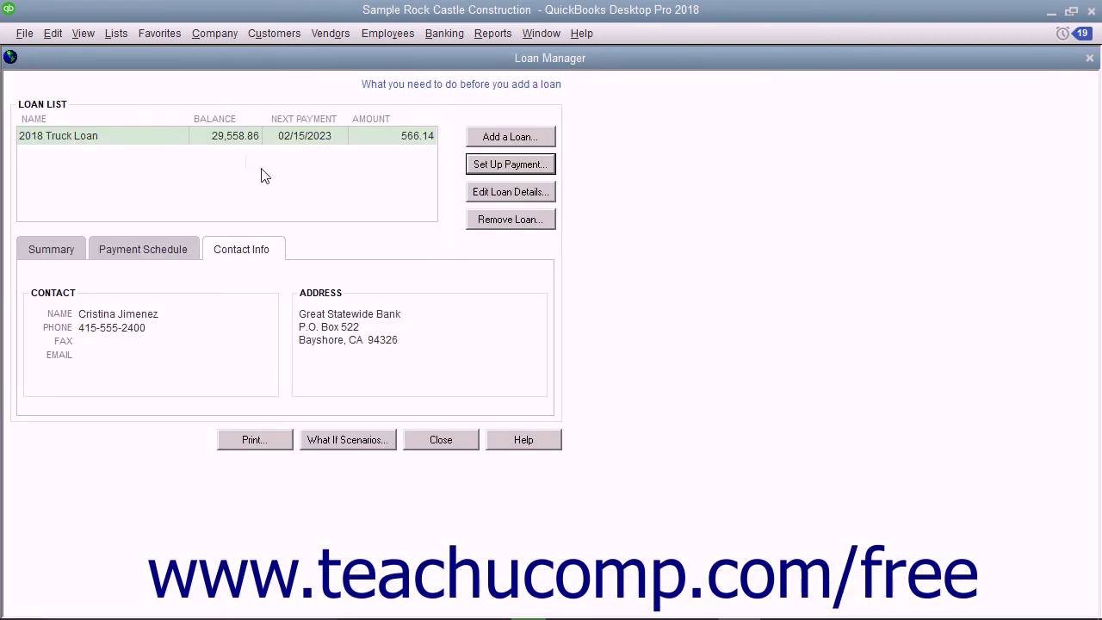
Open the 2018 Truck Loan's details for editing, review the account information and cancel without making changes
left_click(164, 143)
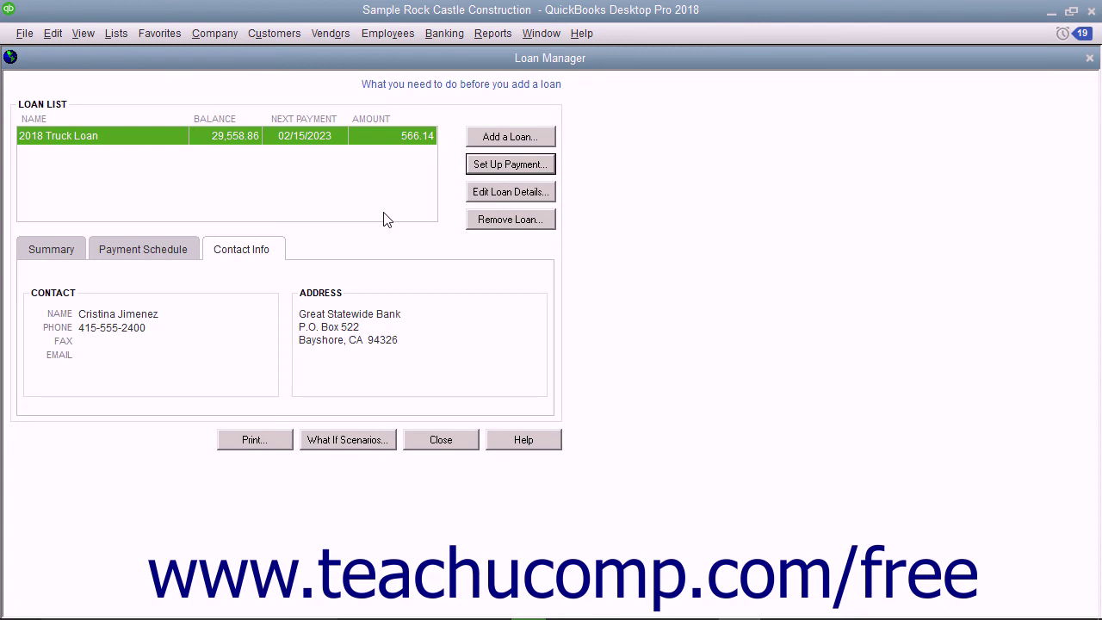
left_click(482, 198)
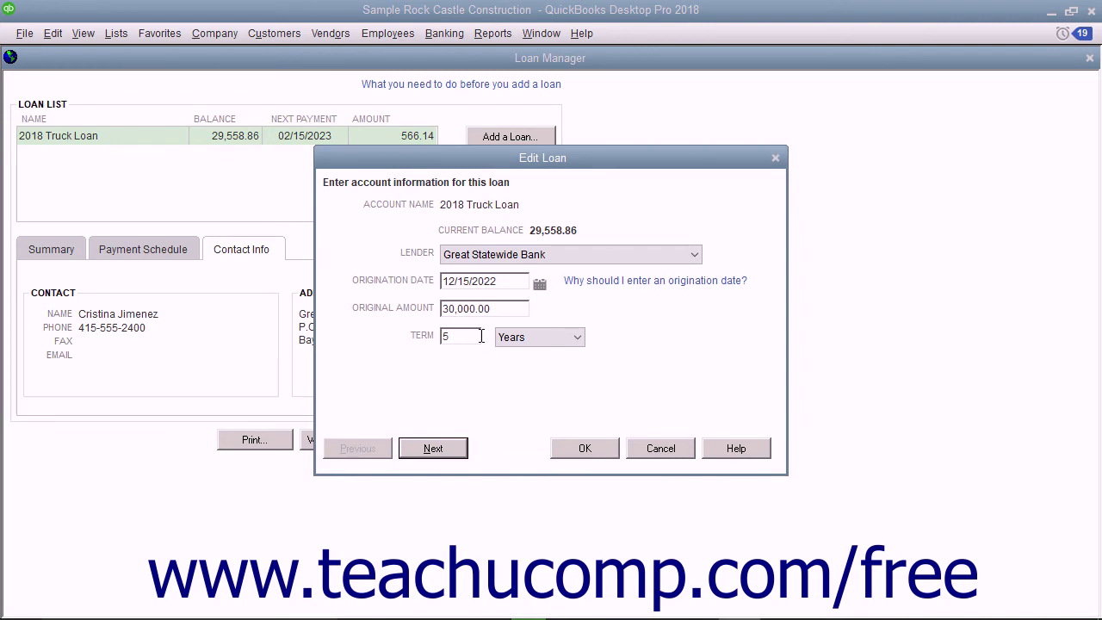
left_click(650, 452)
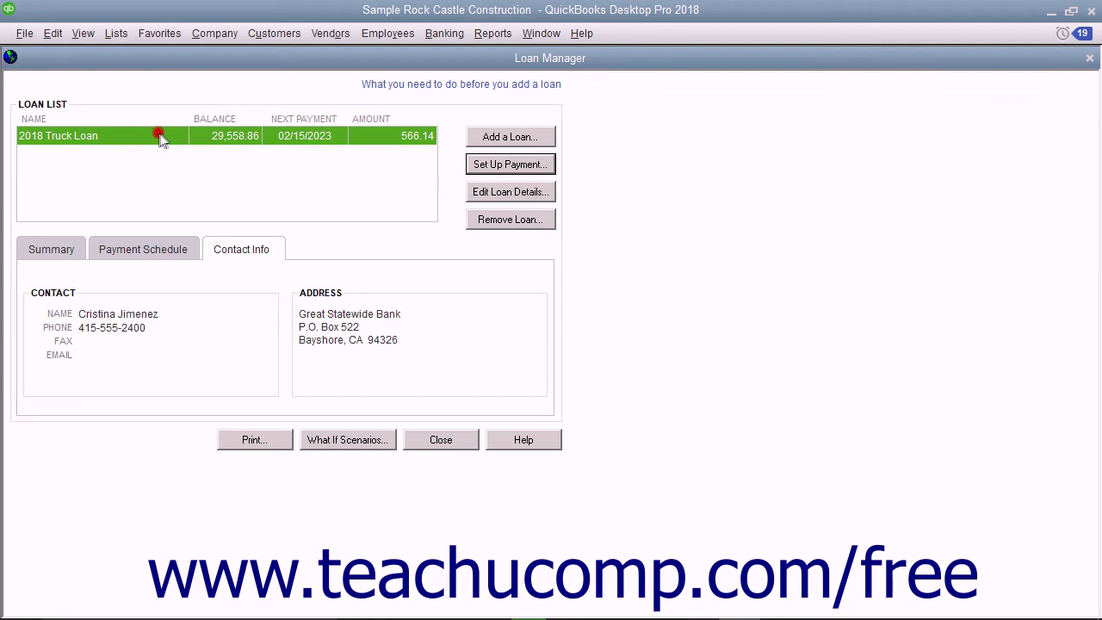
Start removing the 2018 Truck Loan from the Loan Manager, and decline the removal
left_click(485, 222)
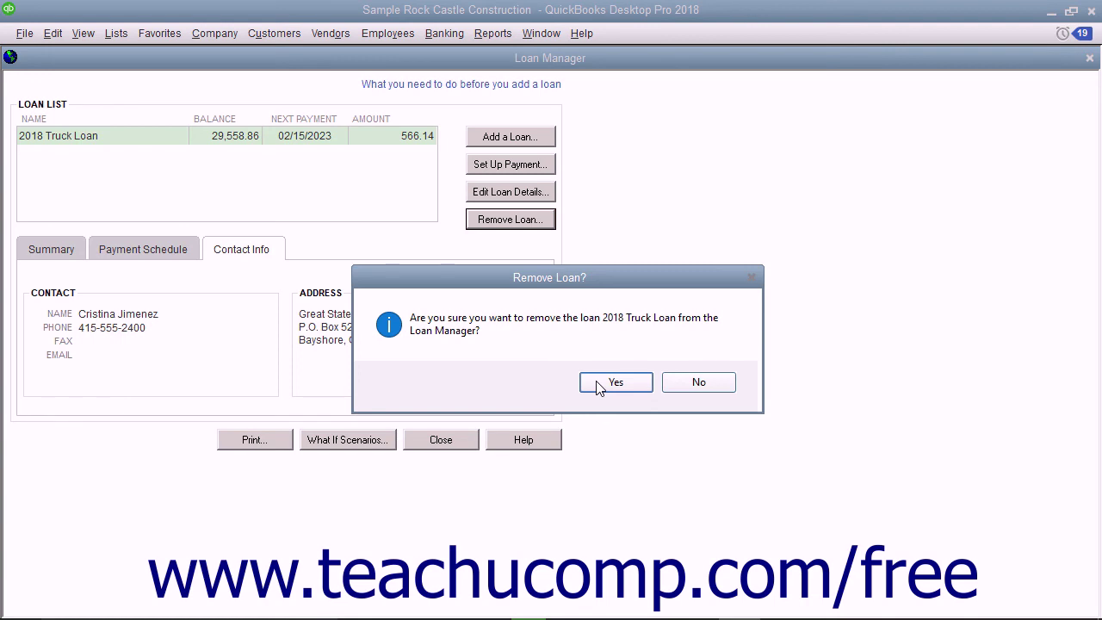
left_click(697, 383)
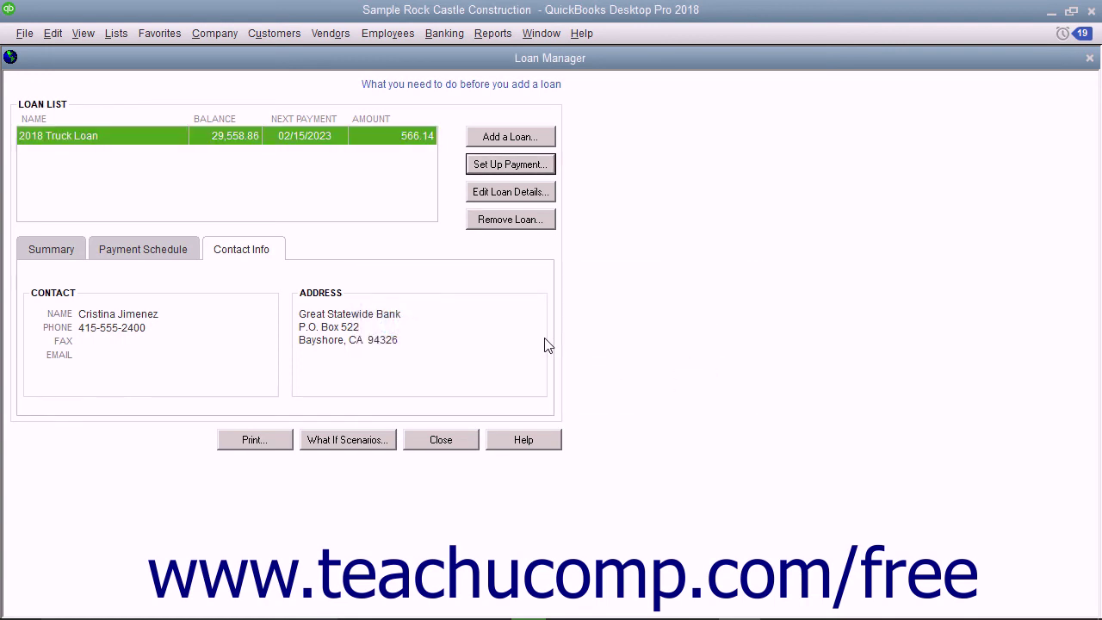
Calculate the "What if I change my interest rate?" scenario for the 2018 Truck Loan with an interest rate of 4%
left_click(369, 442)
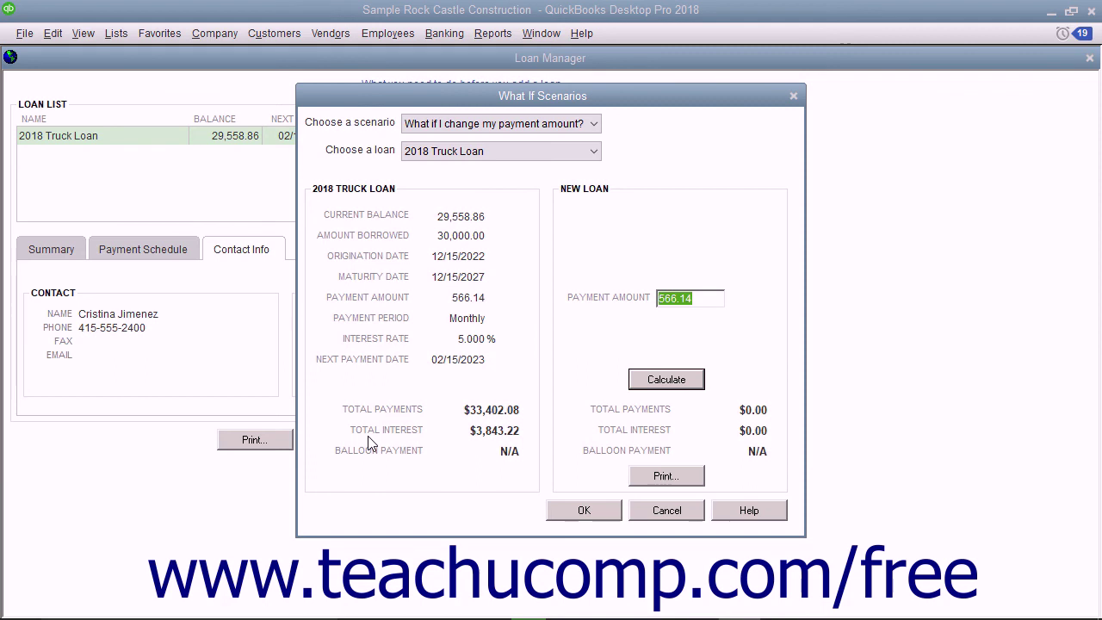
left_click(479, 126)
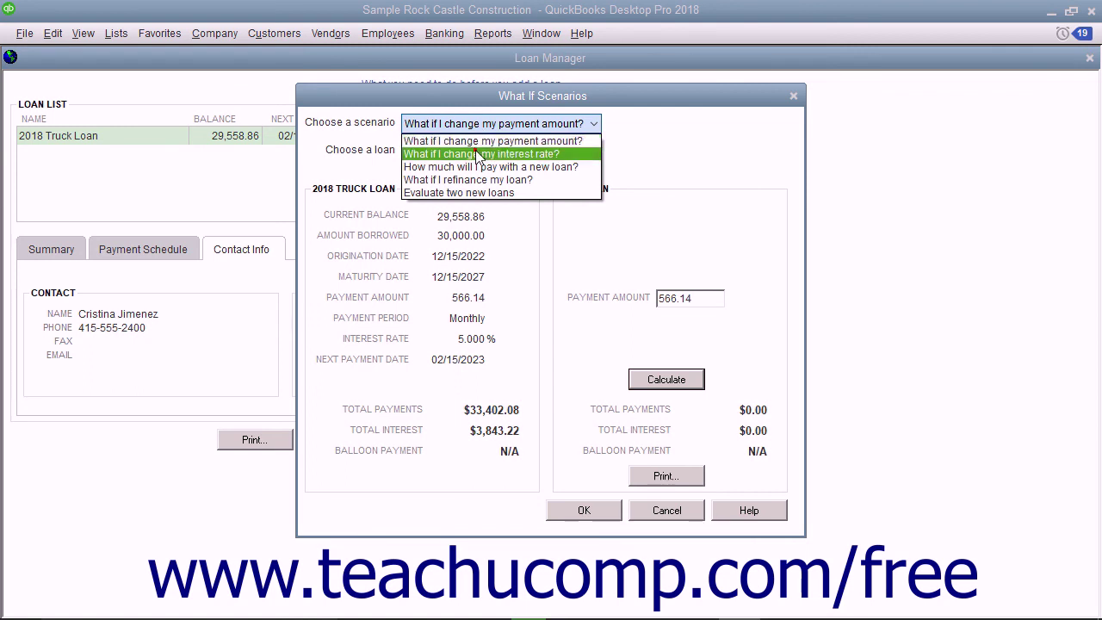
left_click(479, 154)
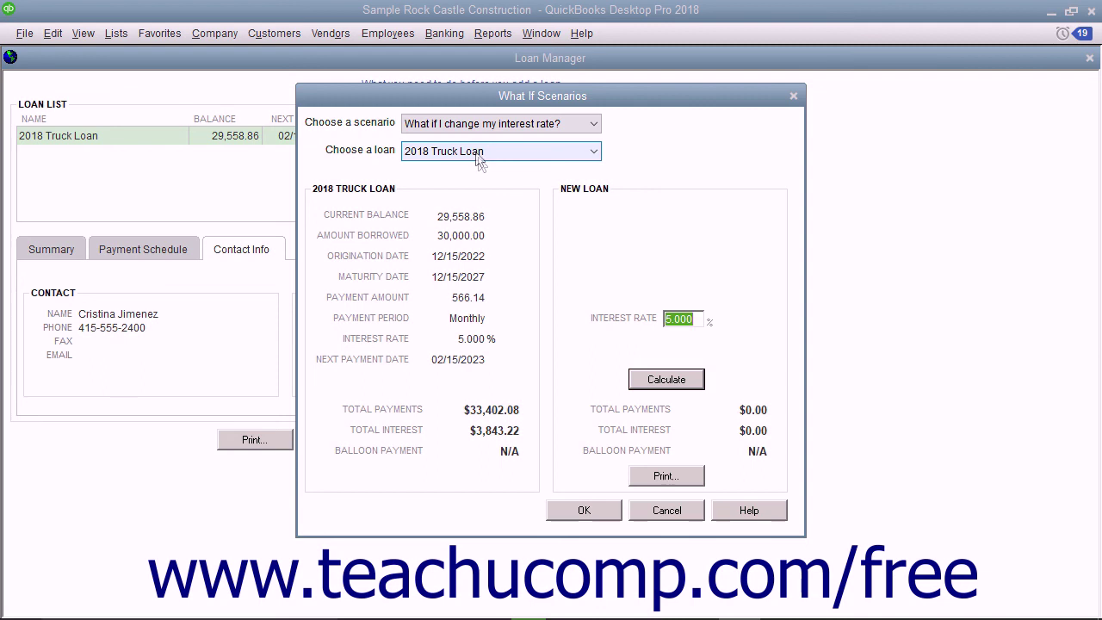
type("4")
left_click(679, 382)
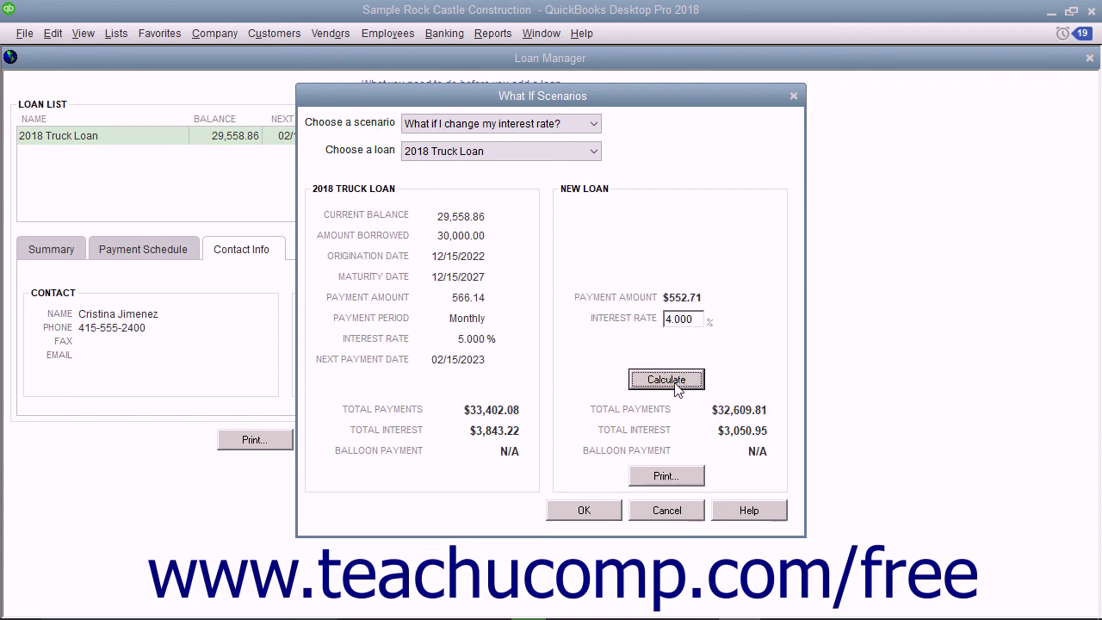